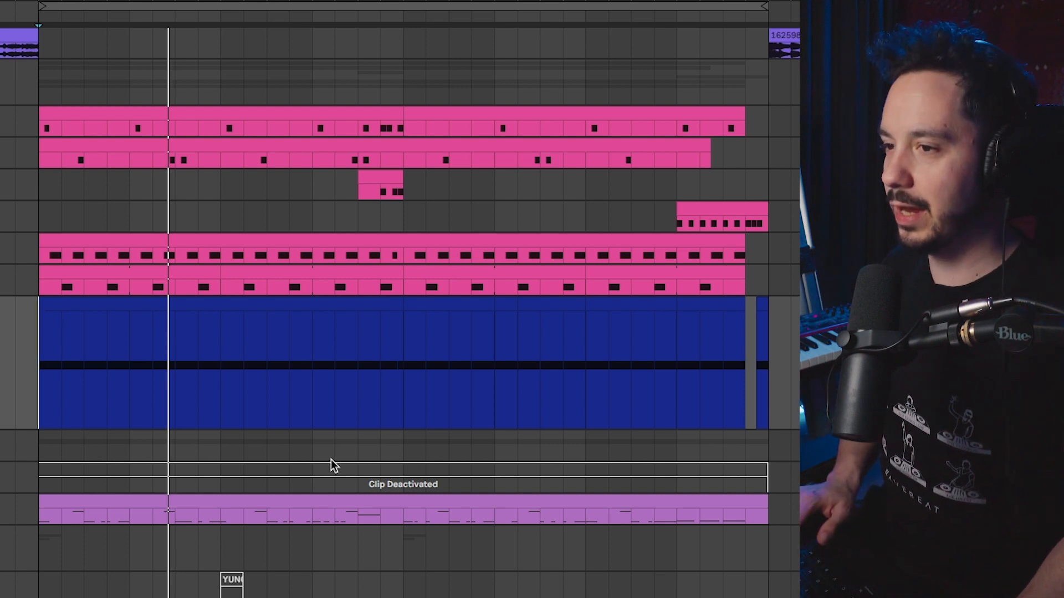
# Step: Play the arrangement from the start of the drum clips to hear the groove
pyautogui.click(38, 185)
pyautogui.click(39, 158)
pyautogui.click(38, 127)
pyautogui.click(39, 146)
pyautogui.click(40, 184)
pyautogui.click(41, 214)
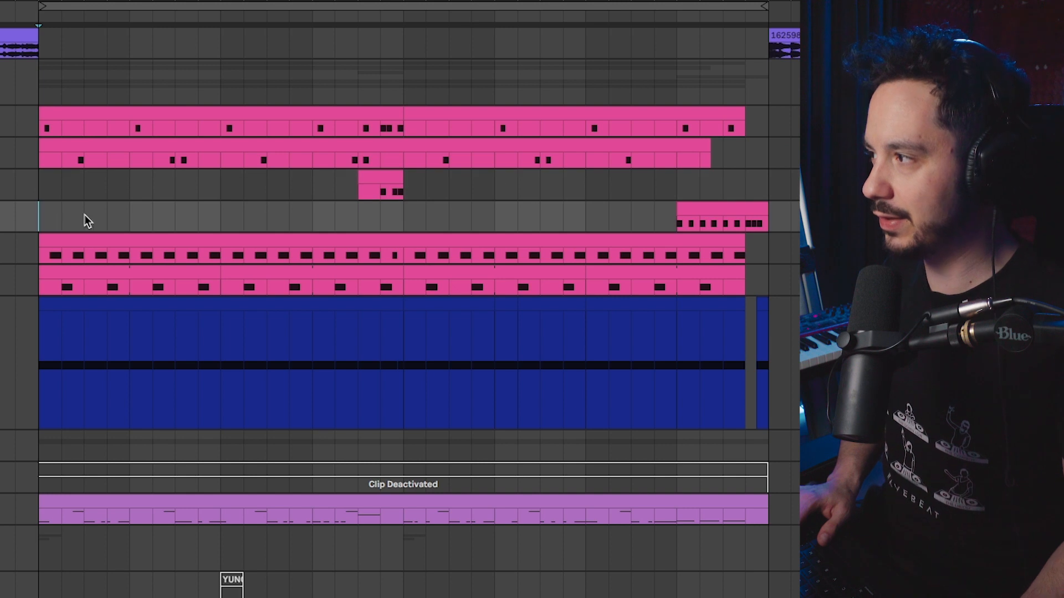
pyautogui.press('space')
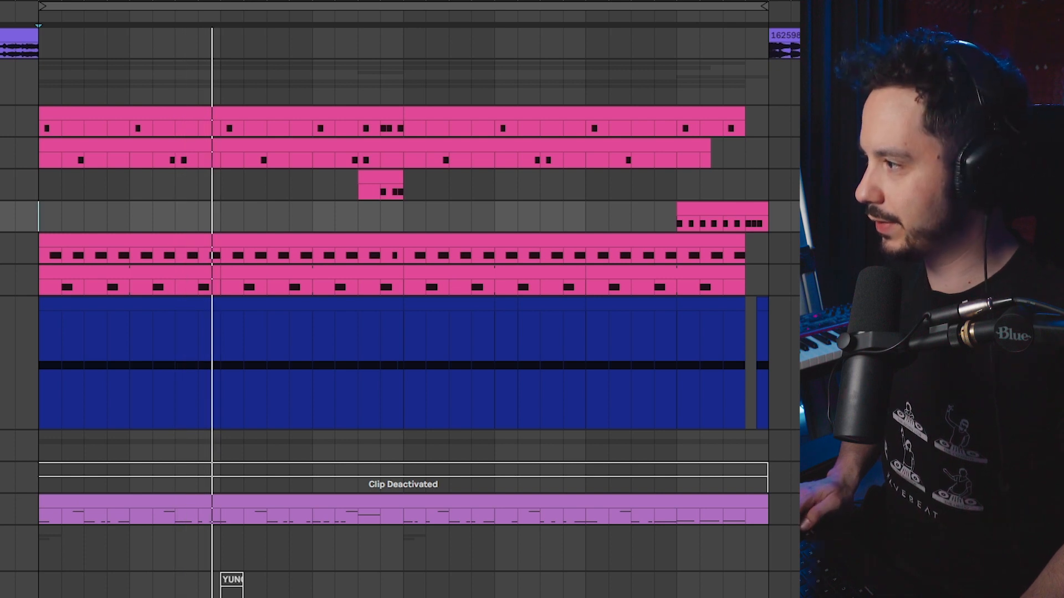
pyautogui.press('space')
pyautogui.press('space')
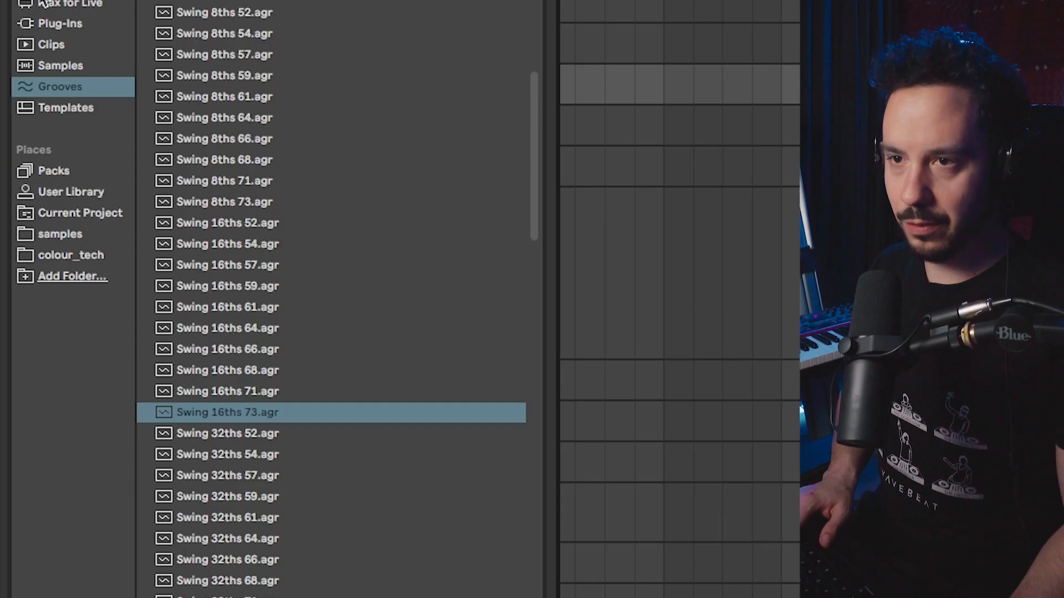
# Step: Browse the Grooves library and select the Charanga Shaker 16ths 106 bpm and Dancehall Perc Accent 16ths 101 bpm grooves
pyautogui.click(62, 66)
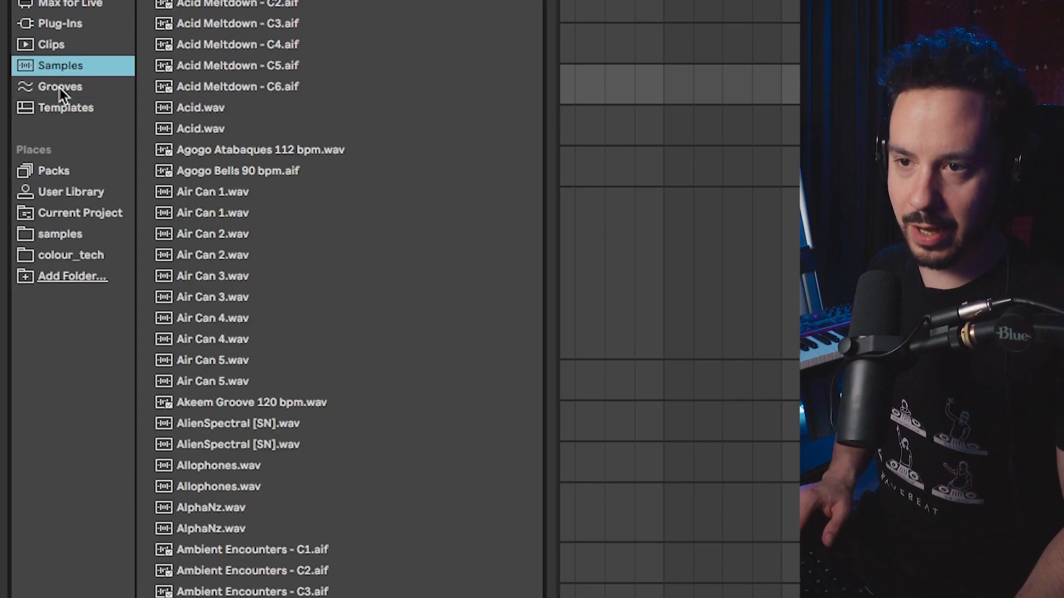
pyautogui.click(60, 88)
pyautogui.scroll(15, 235, 67)
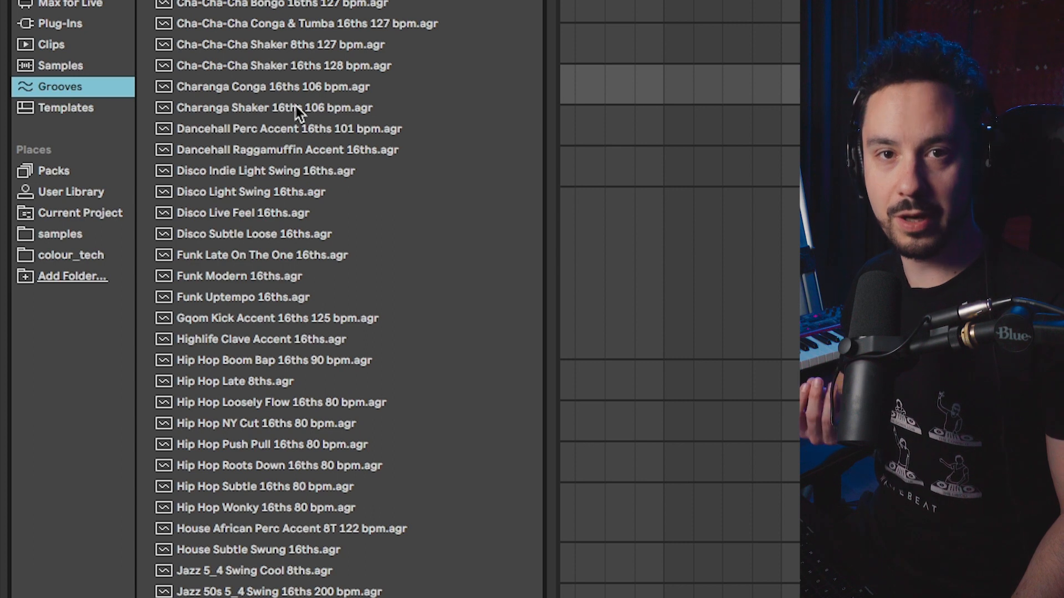
pyautogui.click(296, 109)
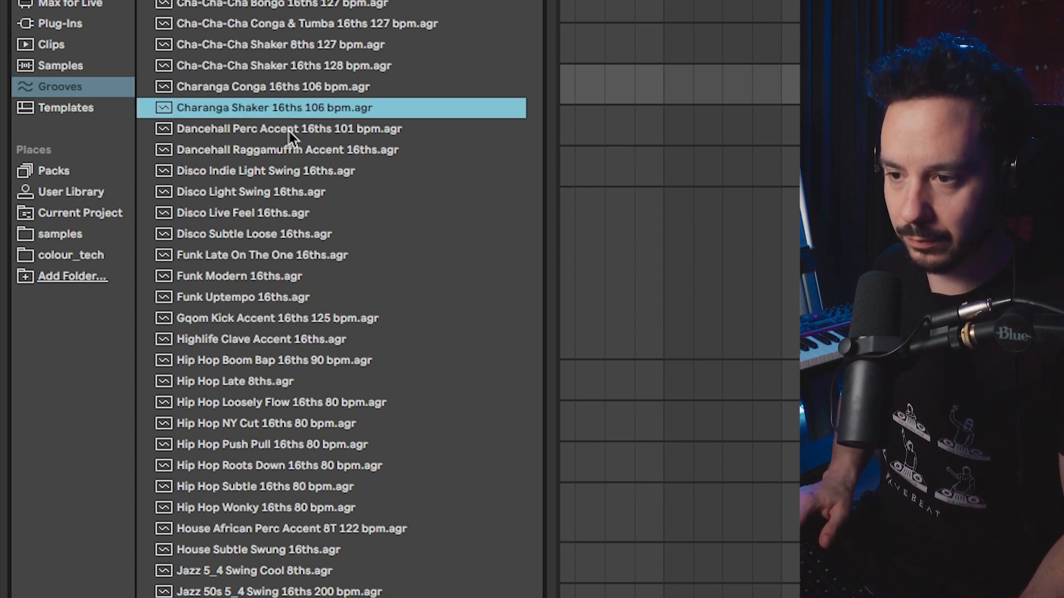
pyautogui.click(287, 129)
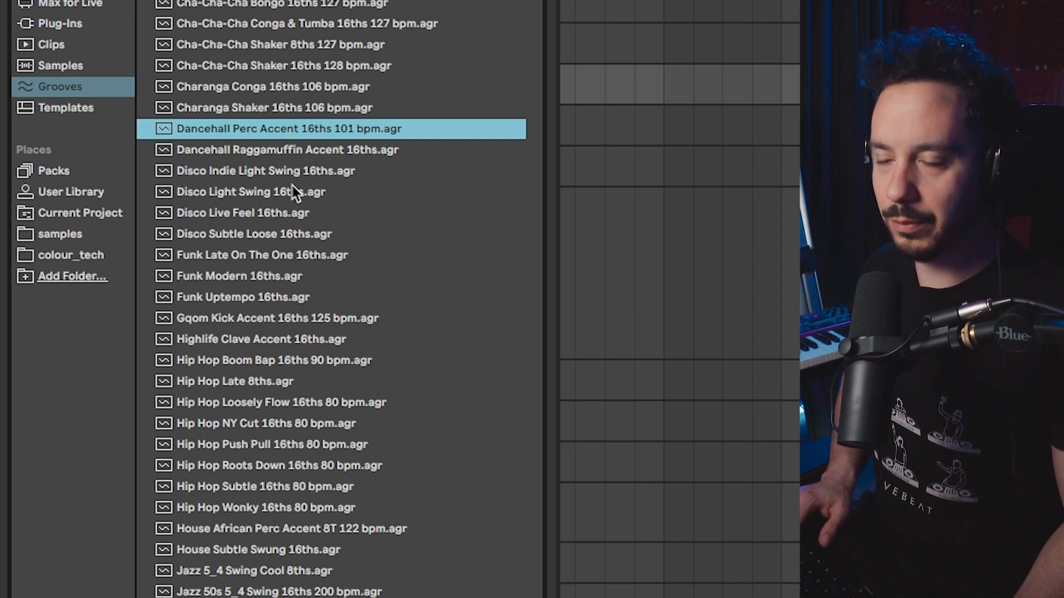
# Step: Find the 16th-note swing grooves and select Swing 16ths 52, followed by Swing 16ths 73
pyautogui.scroll(-15, 295, 194)
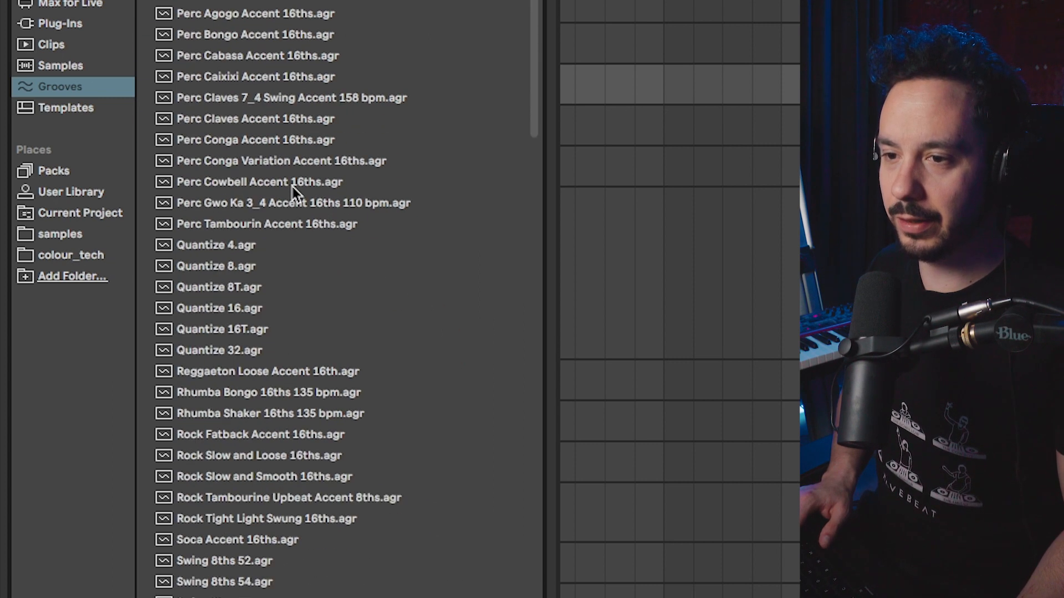
pyautogui.scroll(-10, 295, 194)
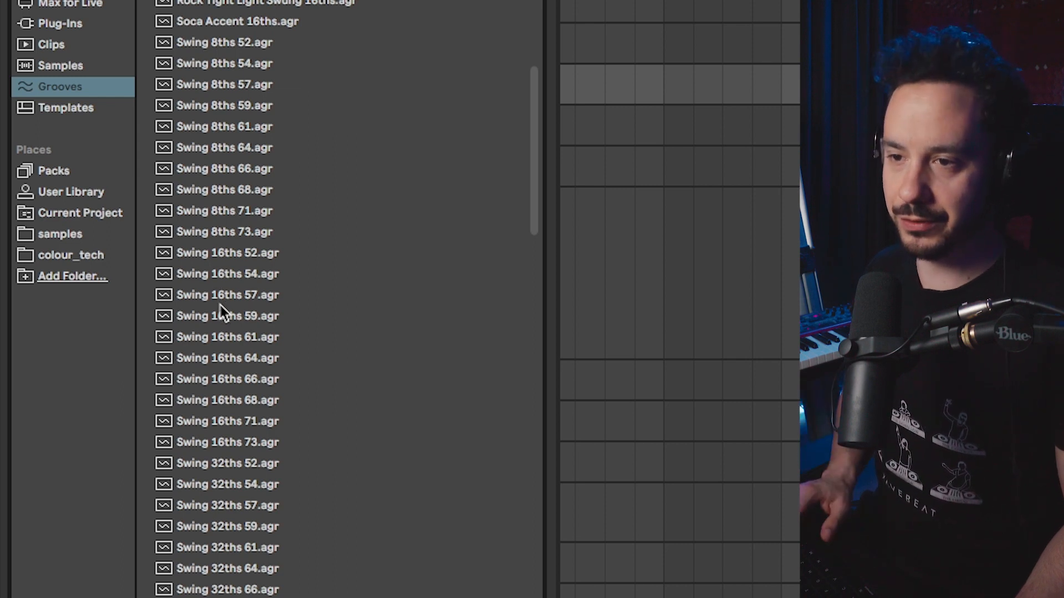
pyautogui.click(237, 258)
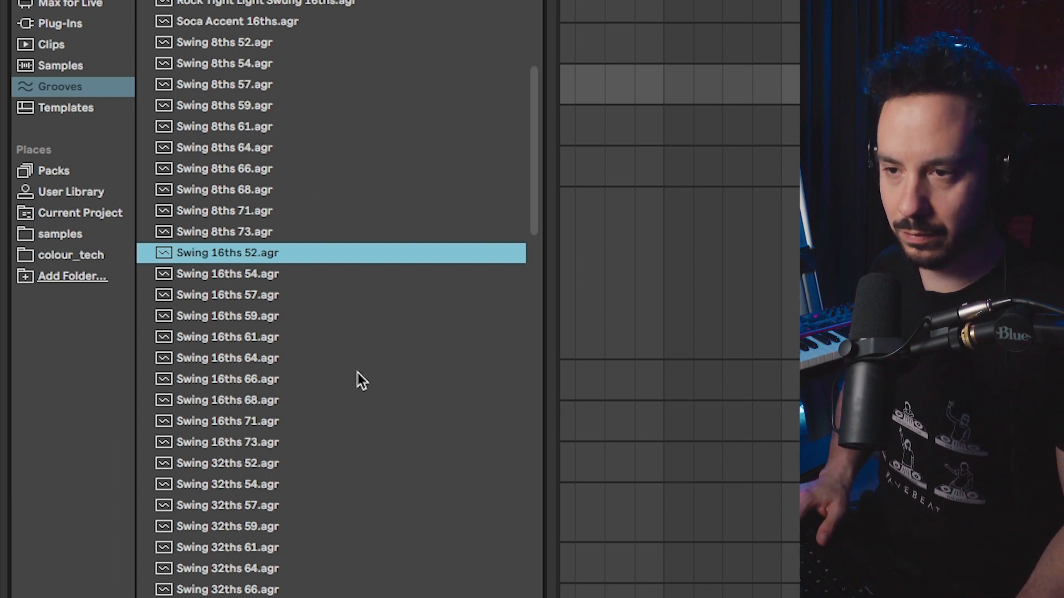
pyautogui.click(246, 446)
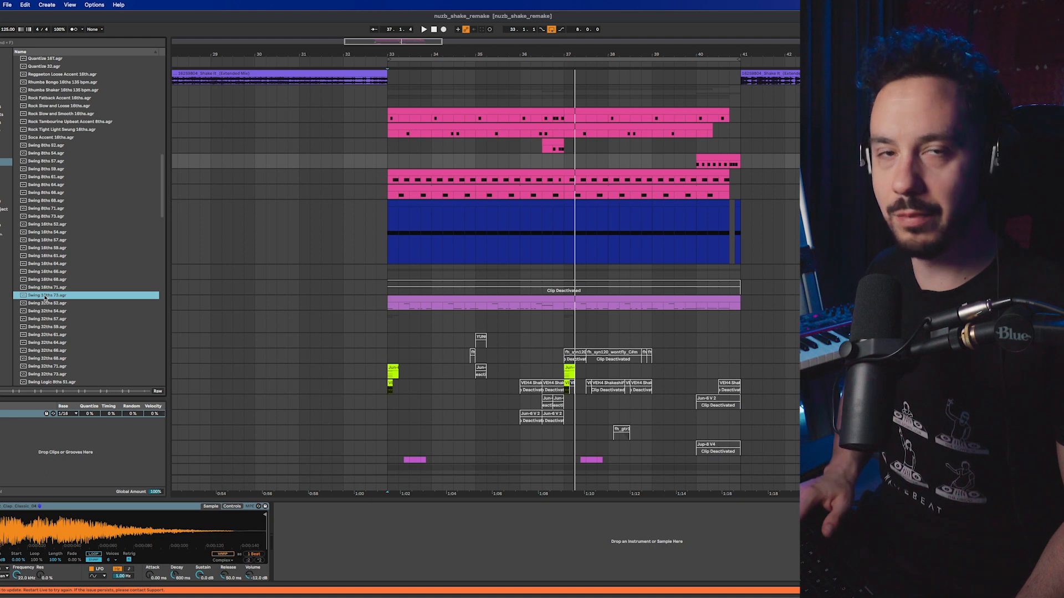
# Step: Apply the Swing 16ths 73 groove to the topmost pink drum clip and open the clip's groove setting
pyautogui.moveTo(344, 199); pyautogui.dragTo(106, 289)
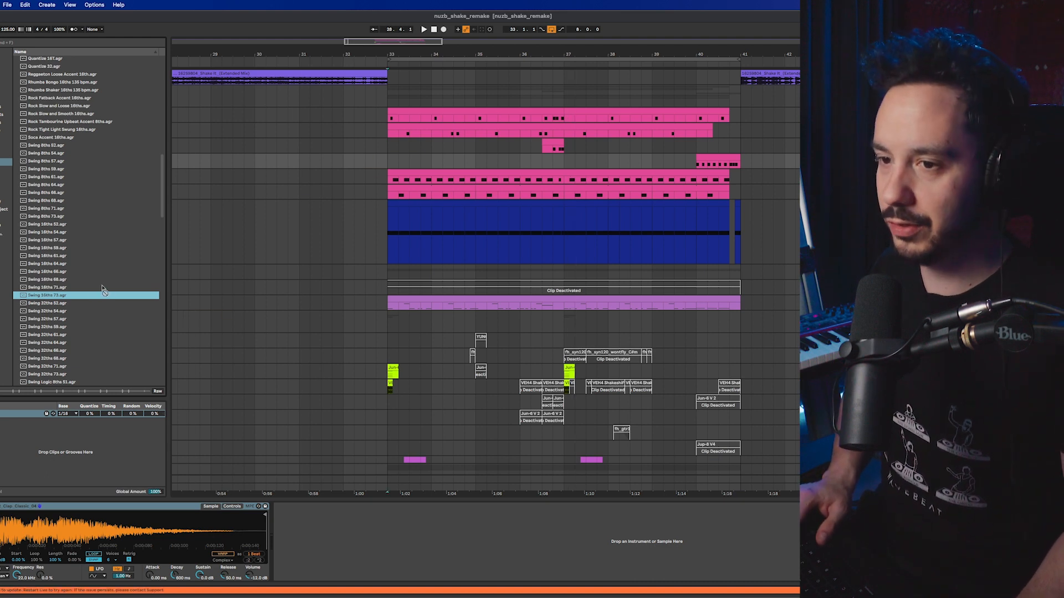
pyautogui.moveTo(356, 157); pyautogui.dragTo(450, 113)
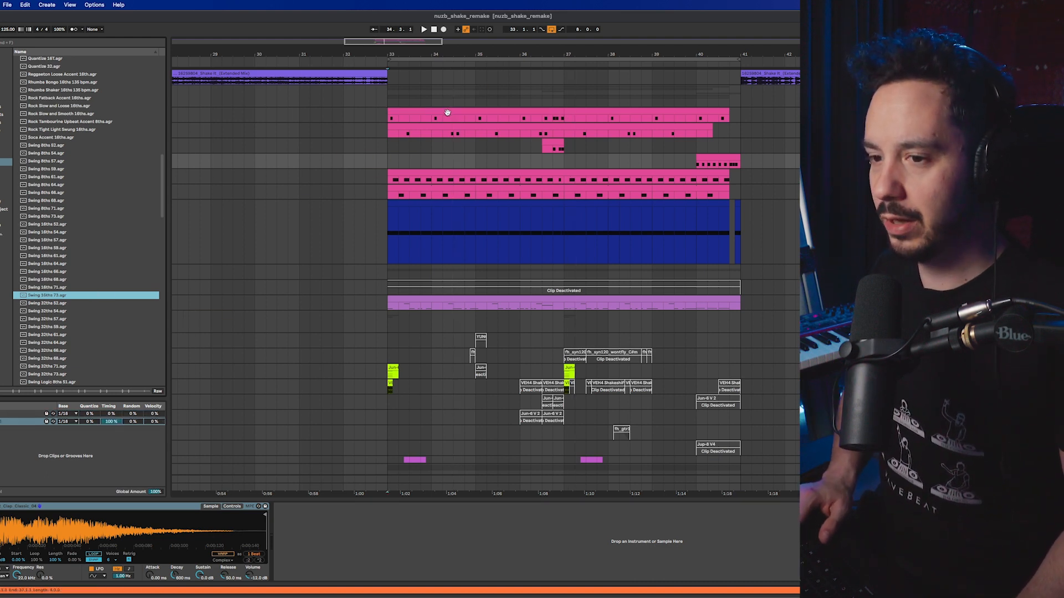
pyautogui.doubleClick(448, 113)
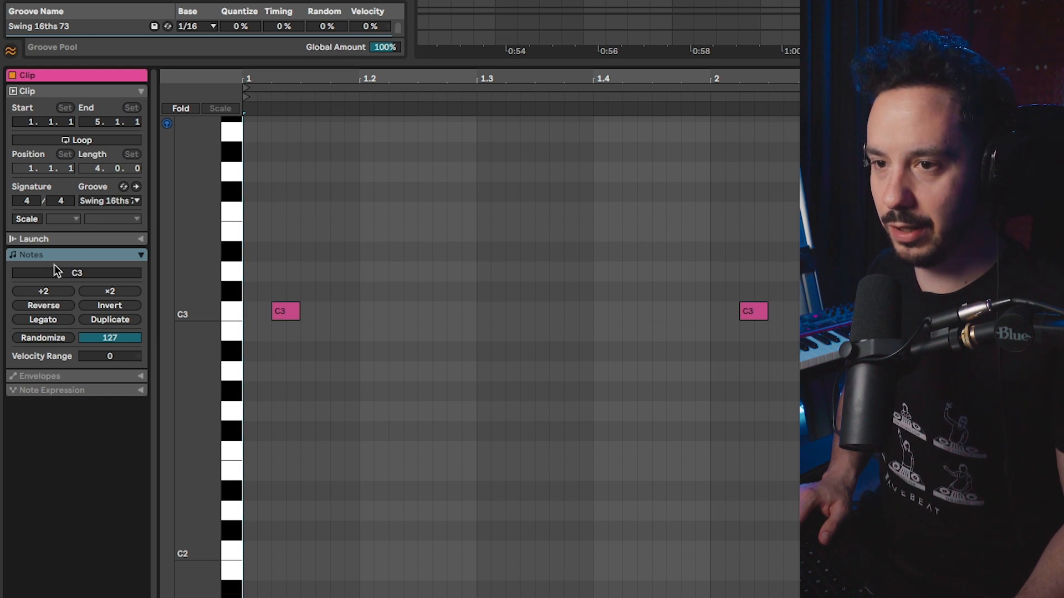
pyautogui.click(107, 202)
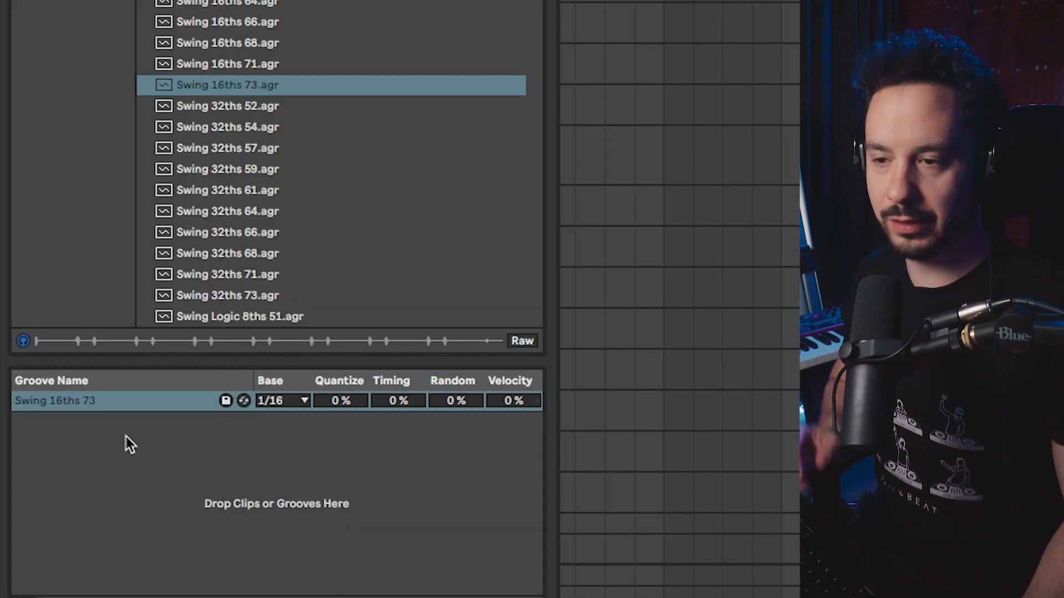
# Step: Set the timing amount of the Swing 16ths 73 groove to 75 %
pyautogui.click(222, 535)
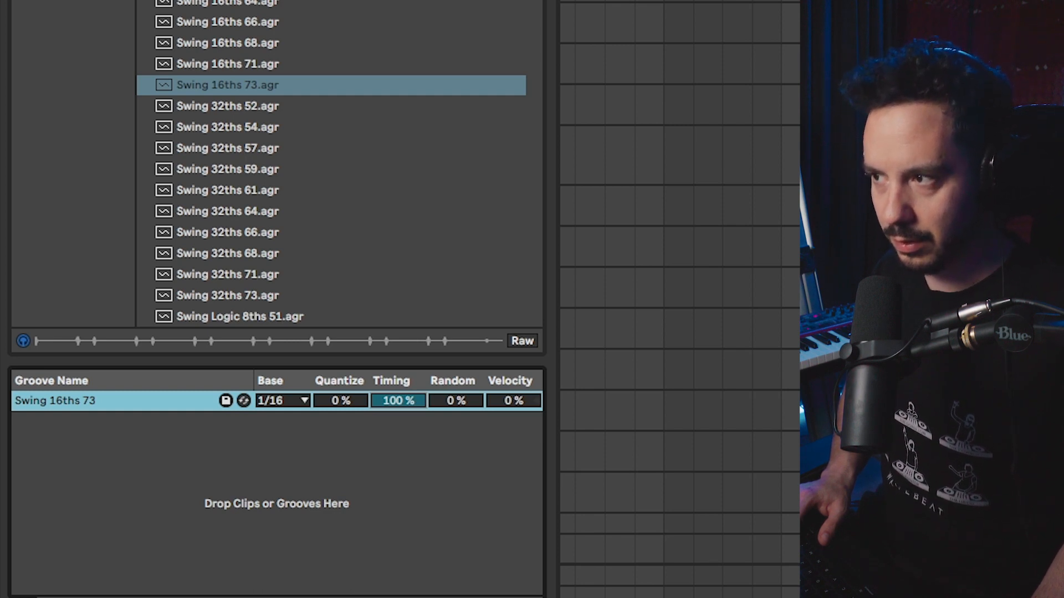
pyautogui.moveTo(398, 401); pyautogui.dragTo(398, 404)
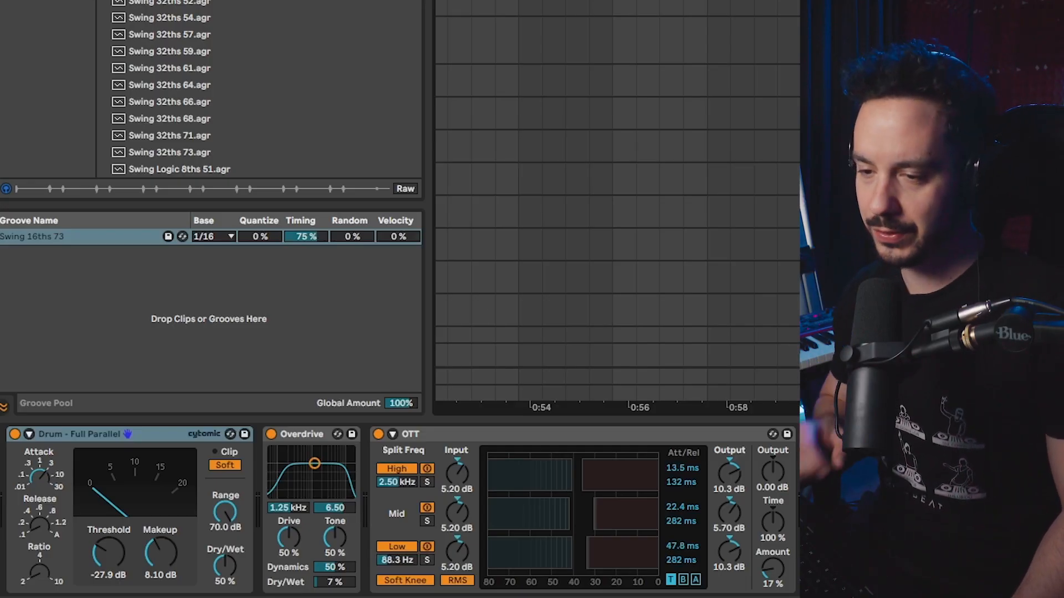
# Step: Bypass the OTT, Overdrive and Drum - Full Parallel compressor, and re-enable them one by one in chain order to compare the sound
pyautogui.click(378, 434)
pyautogui.click(271, 434)
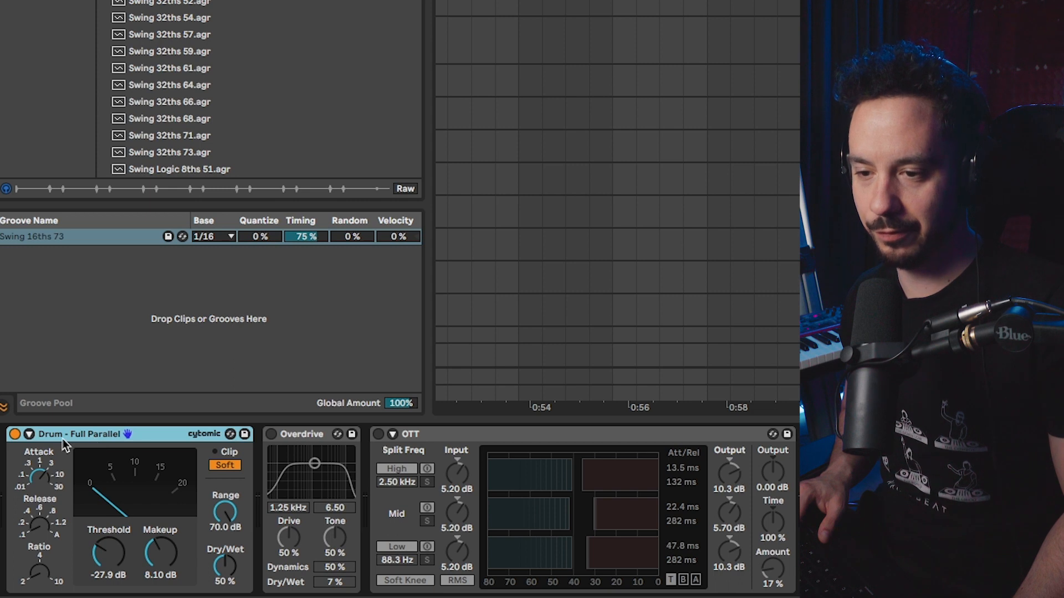
pyautogui.click(14, 435)
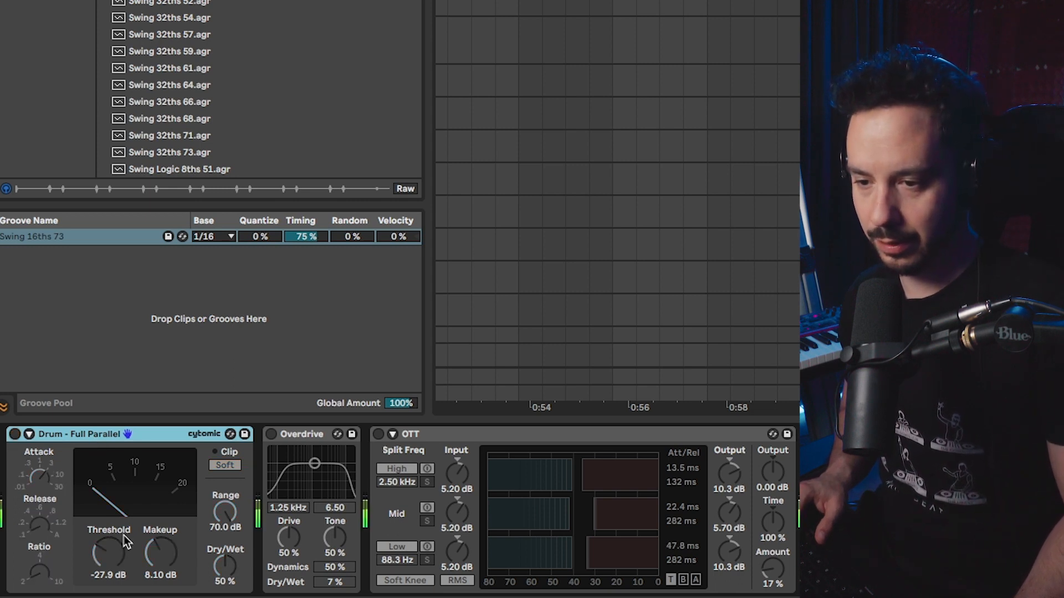
pyautogui.click(14, 435)
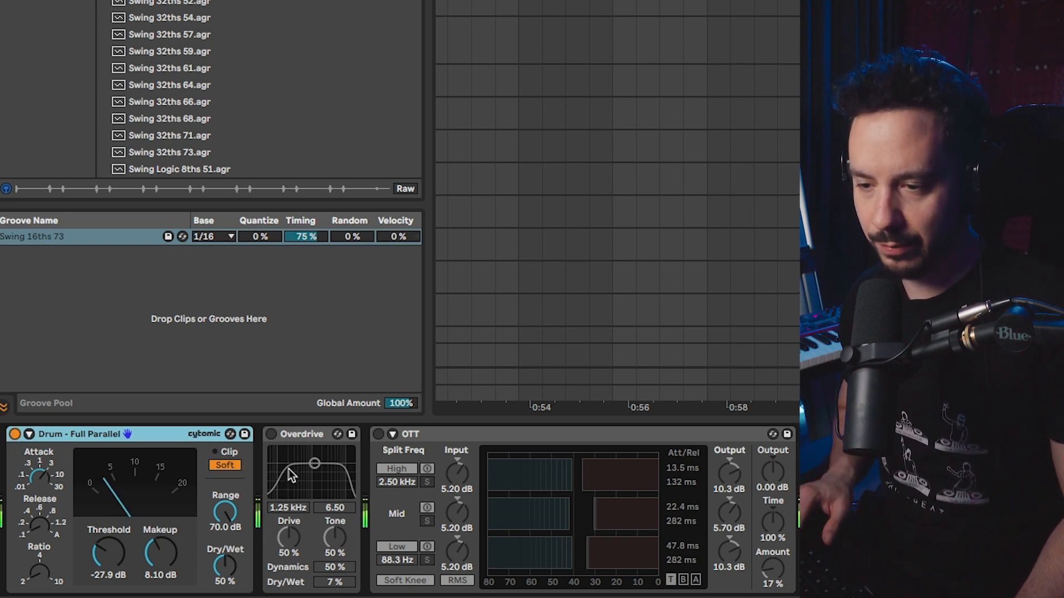
pyautogui.click(270, 435)
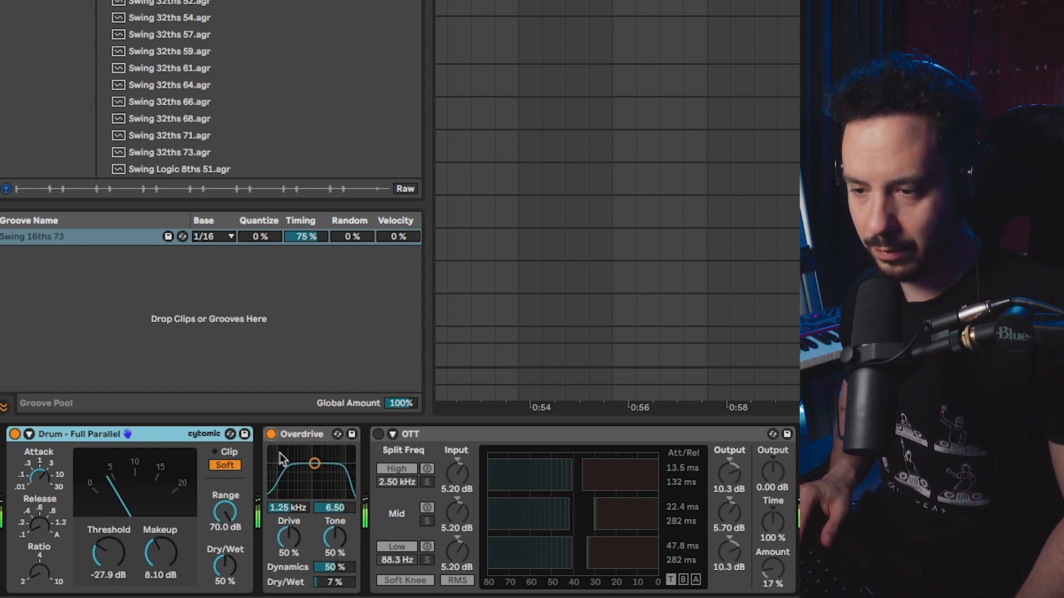
pyautogui.click(378, 434)
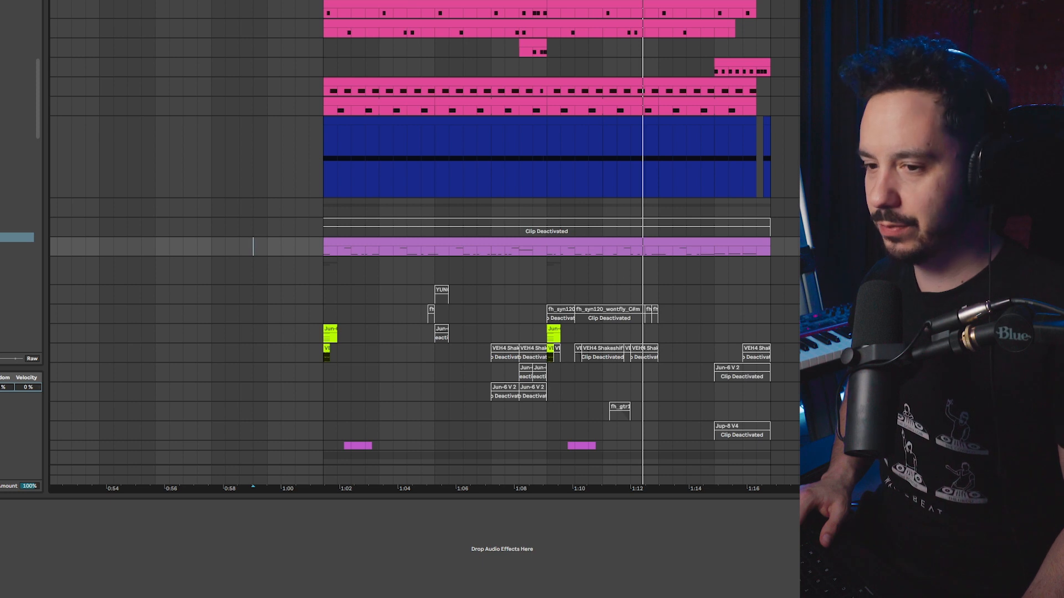
# Step: Open the Vital synth window for the lilac clip's track
pyautogui.press('super+alt+p')
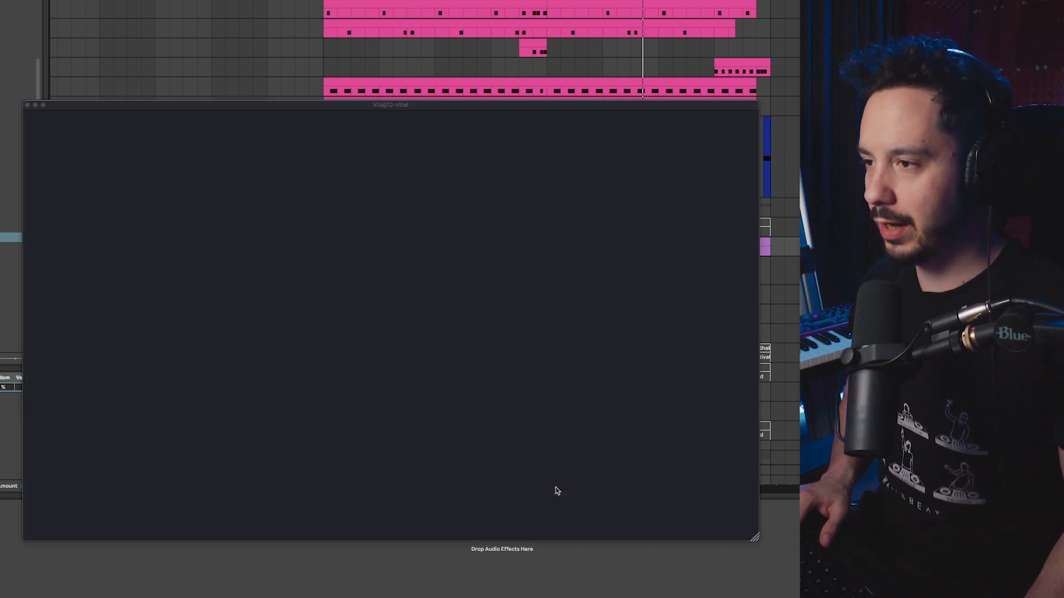